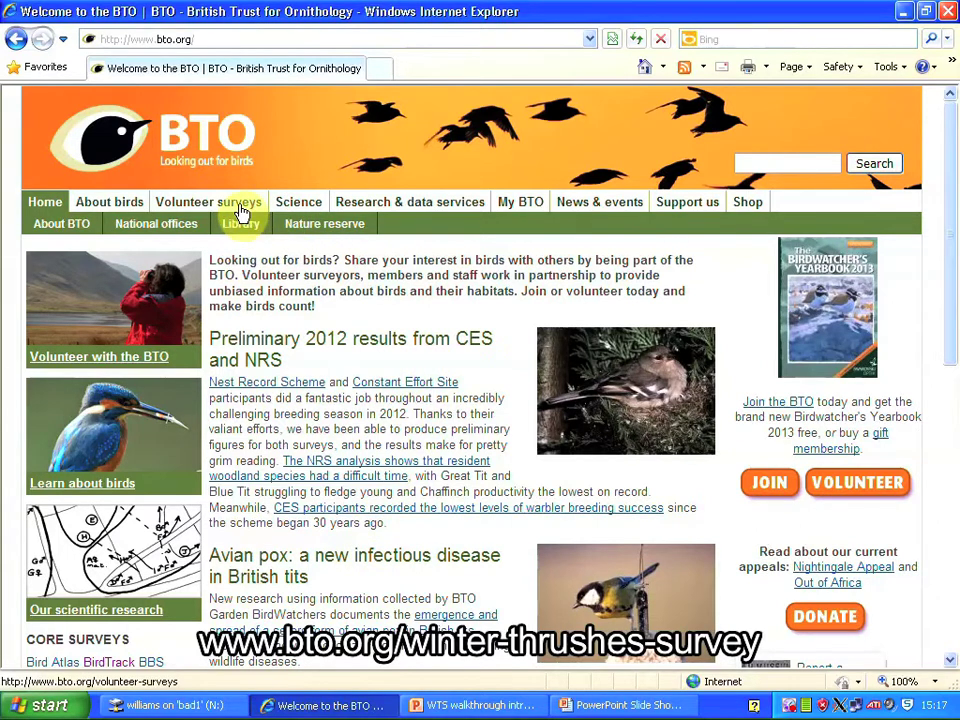
Go through Volunteer surveys to the Winter Thrushes Survey page and bring up its log-in page.
{"action": "left_click", "coordinate": [240, 212]}
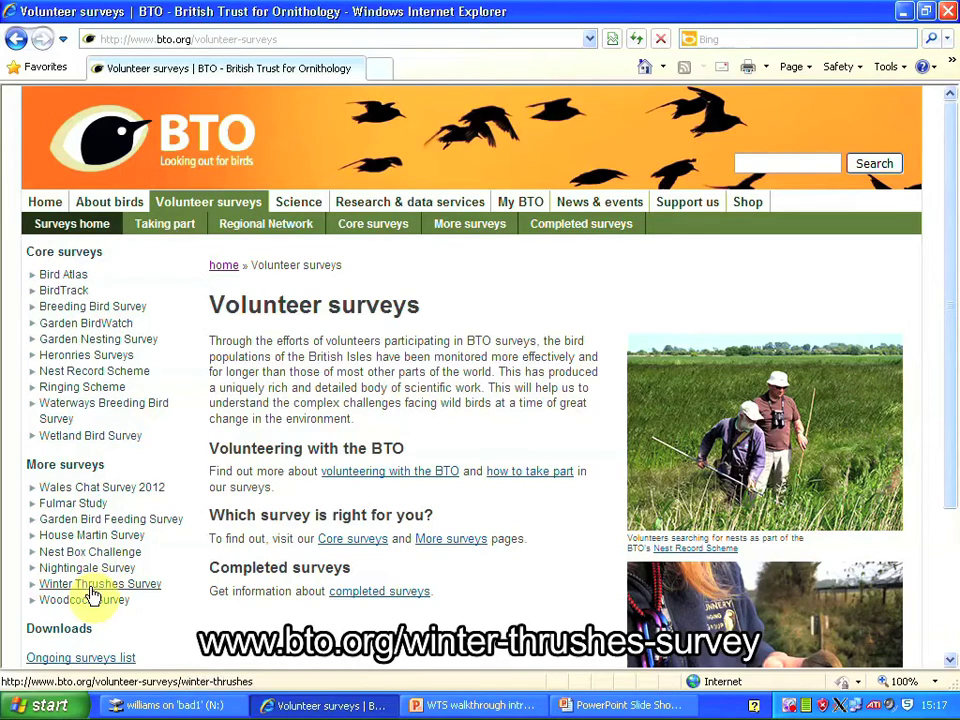
{"action": "left_click", "coordinate": [90, 588]}
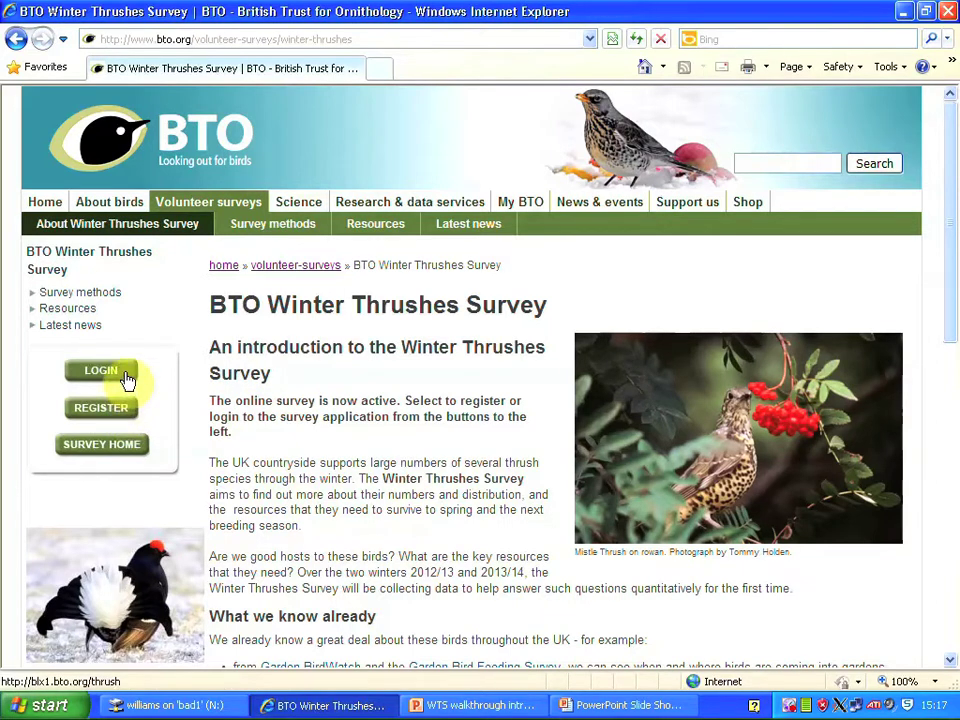
{"action": "left_click", "coordinate": [127, 376]}
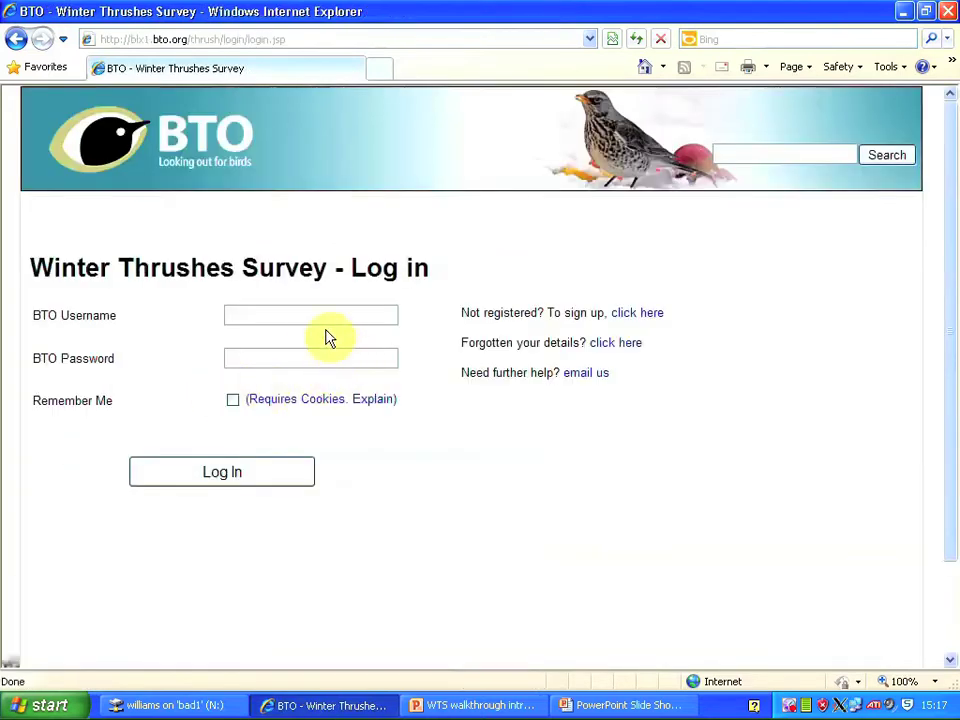
Sign in to the survey portal with the BTO account username and password.
{"action": "left_click", "coordinate": [317, 317]}
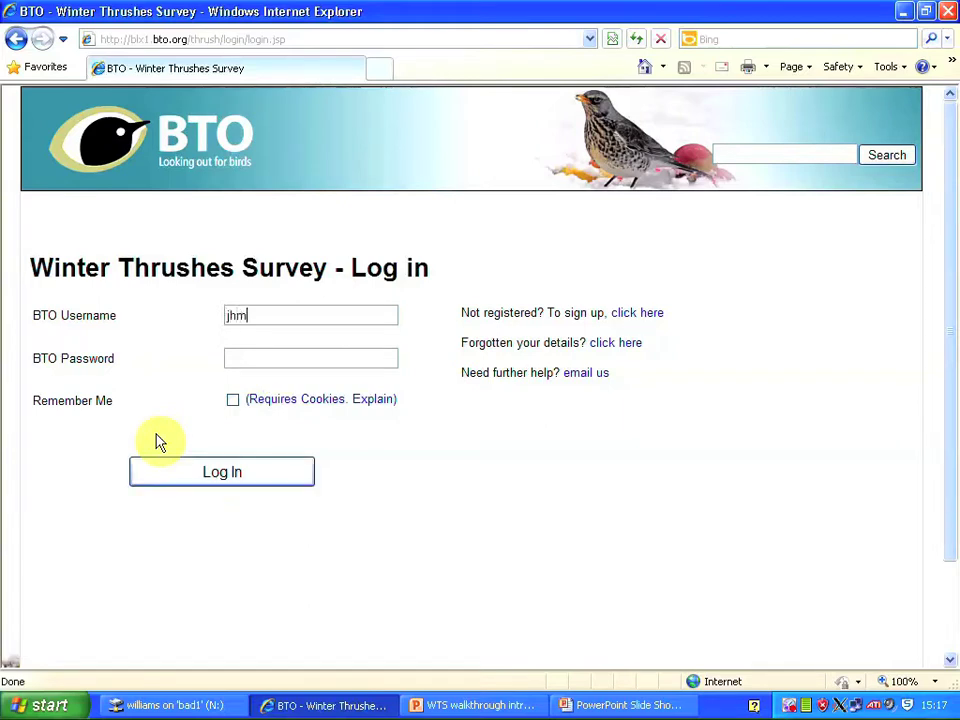
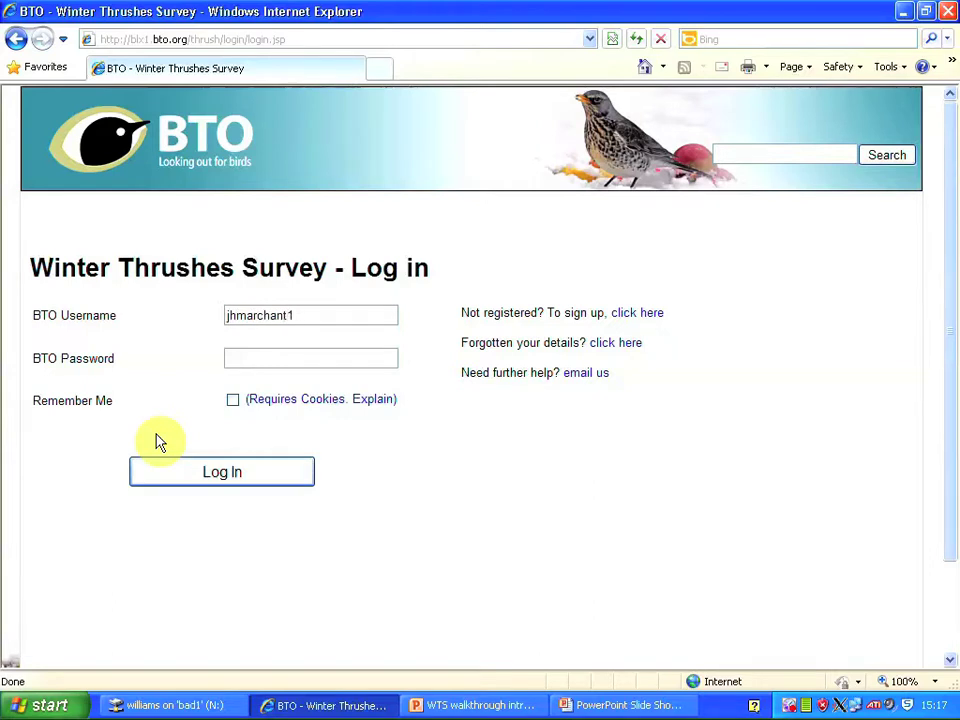
{"action": "left_click", "coordinate": [267, 359]}
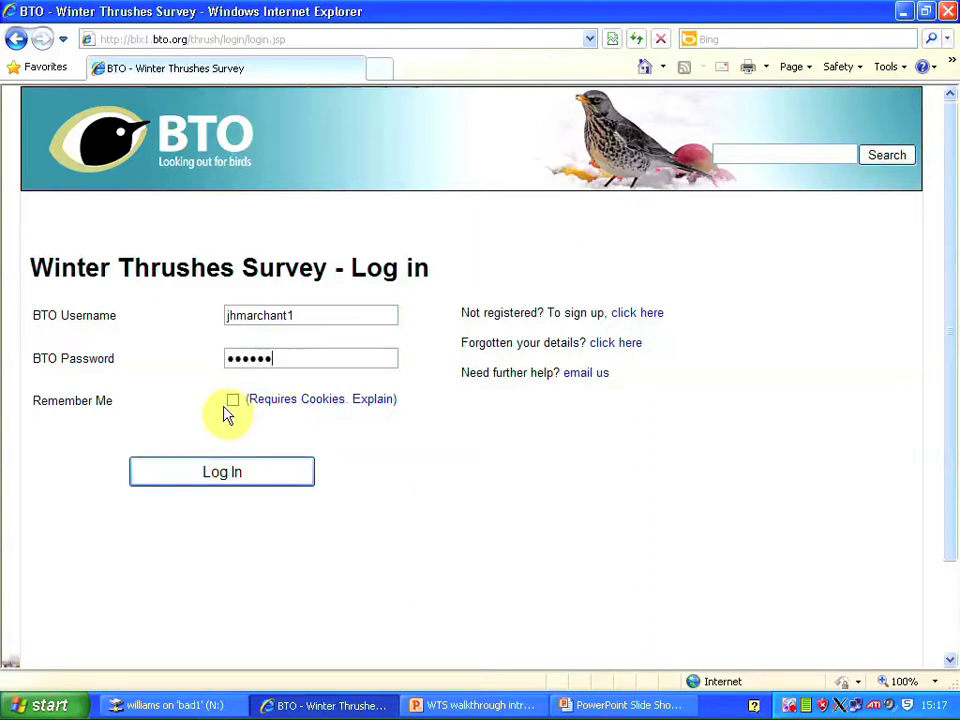
{"action": "left_click", "coordinate": [267, 467]}
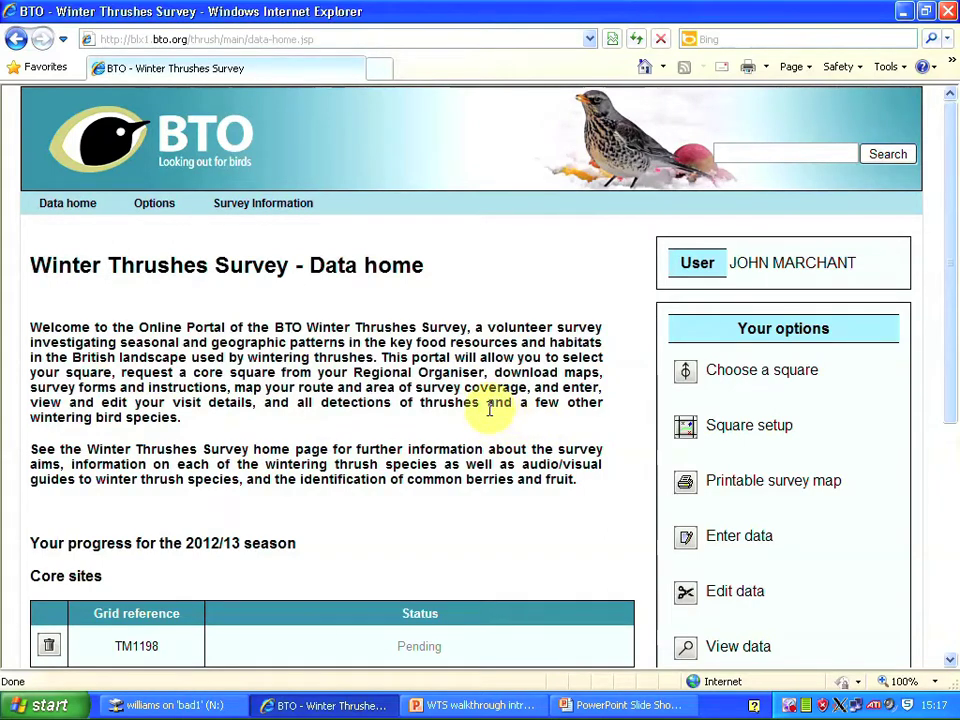
{"action": "scroll", "coordinate": [626, 388], "scroll_direction": "down", "scroll_amount": 5}
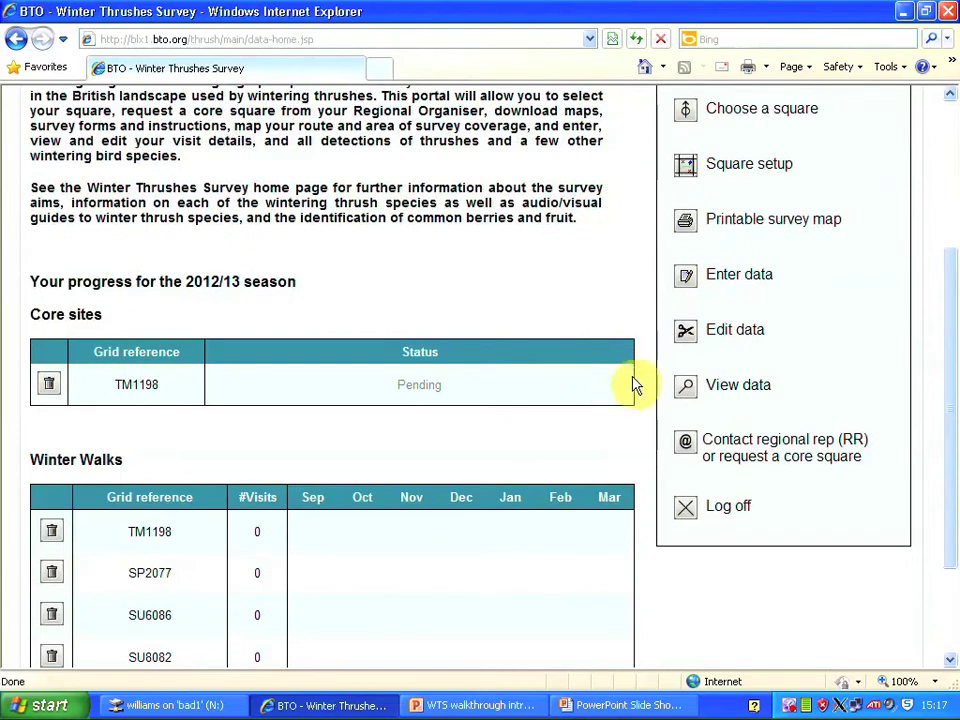
{"action": "scroll", "coordinate": [643, 525], "scroll_direction": "down", "scroll_amount": 3}
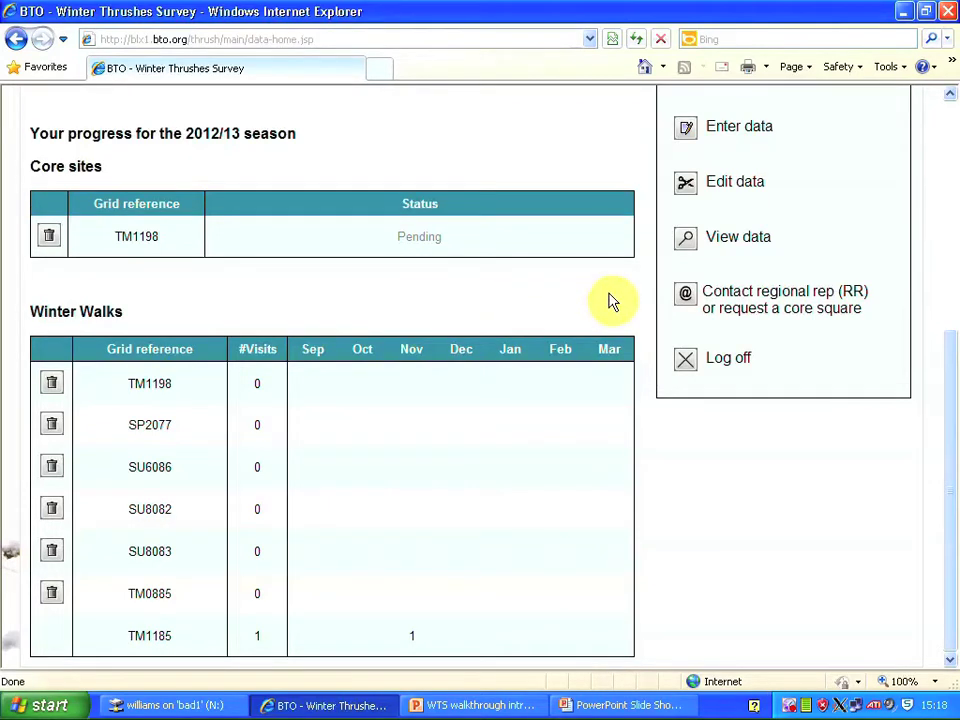
{"action": "scroll", "coordinate": [610, 301], "scroll_direction": "up", "scroll_amount": 7}
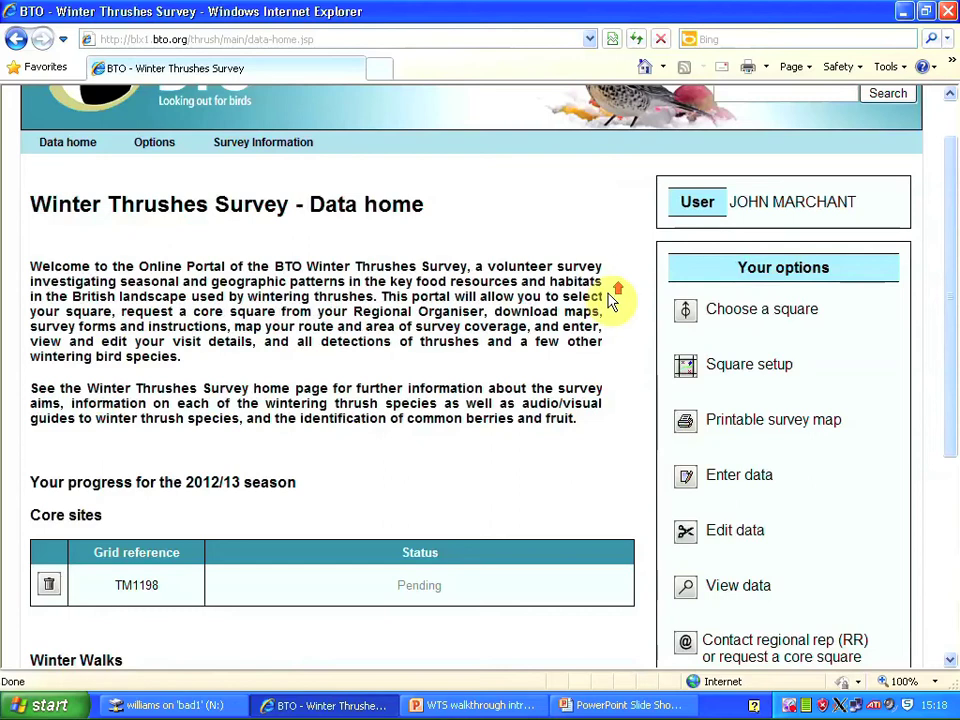
{"action": "left_click", "coordinate": [741, 310]}
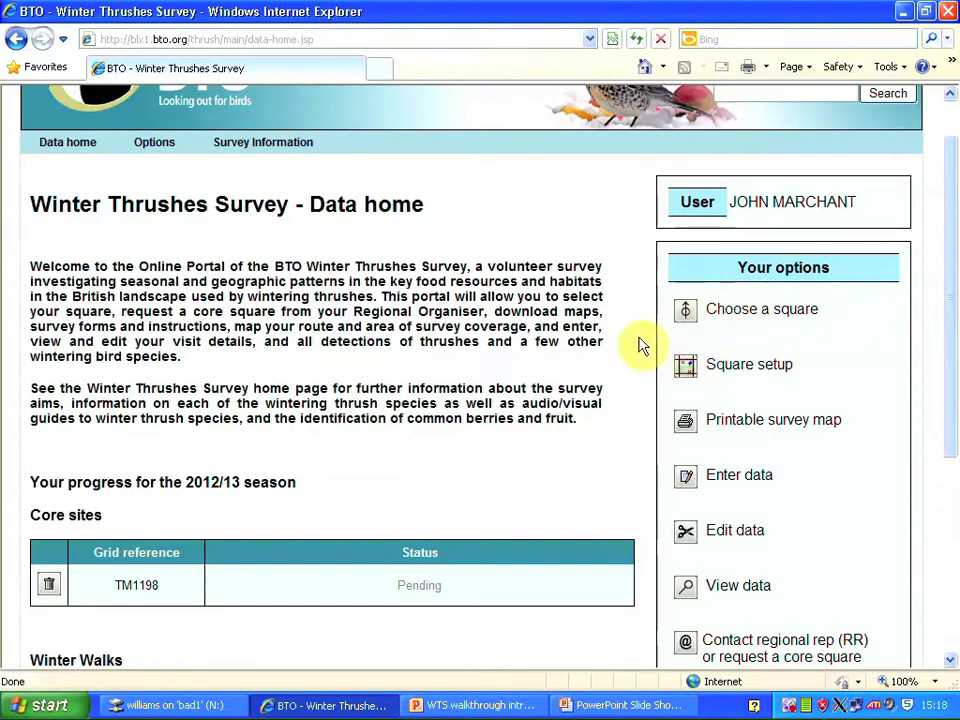
Open the Choose a square map and set its base layer to Google Hybrid after trying Google Streets.
{"action": "left_click", "coordinate": [720, 309]}
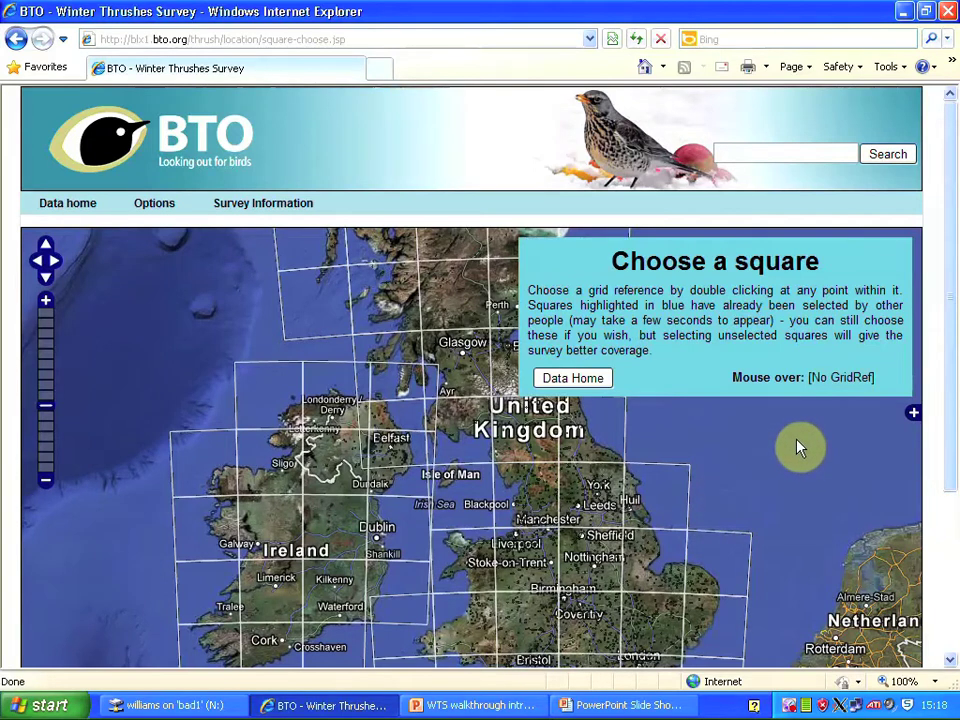
{"action": "left_click", "coordinate": [912, 418]}
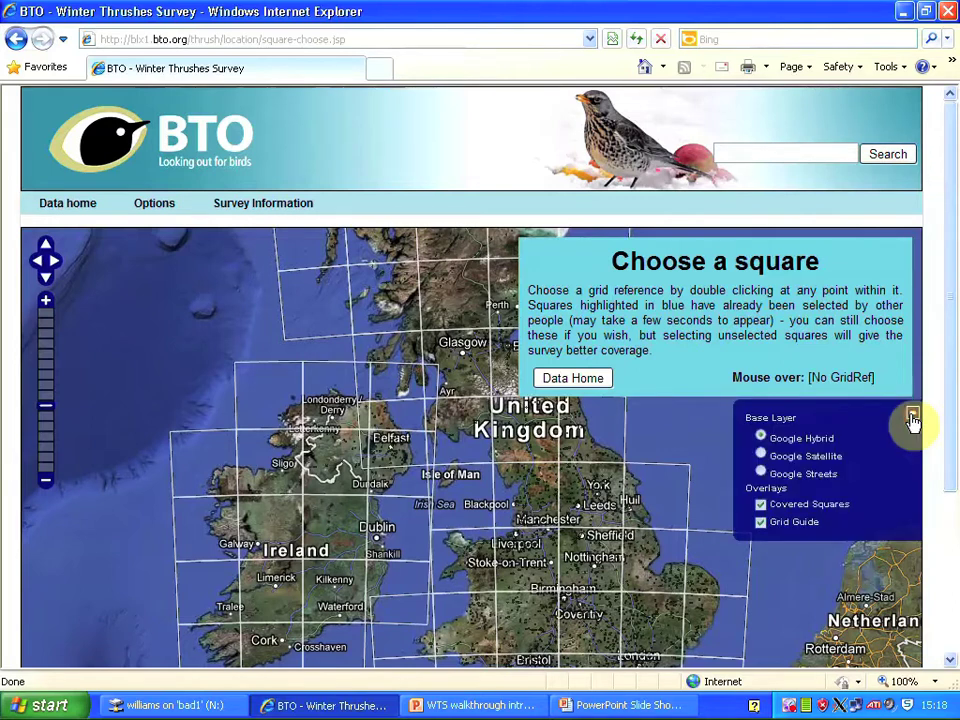
{"action": "left_click", "coordinate": [760, 474]}
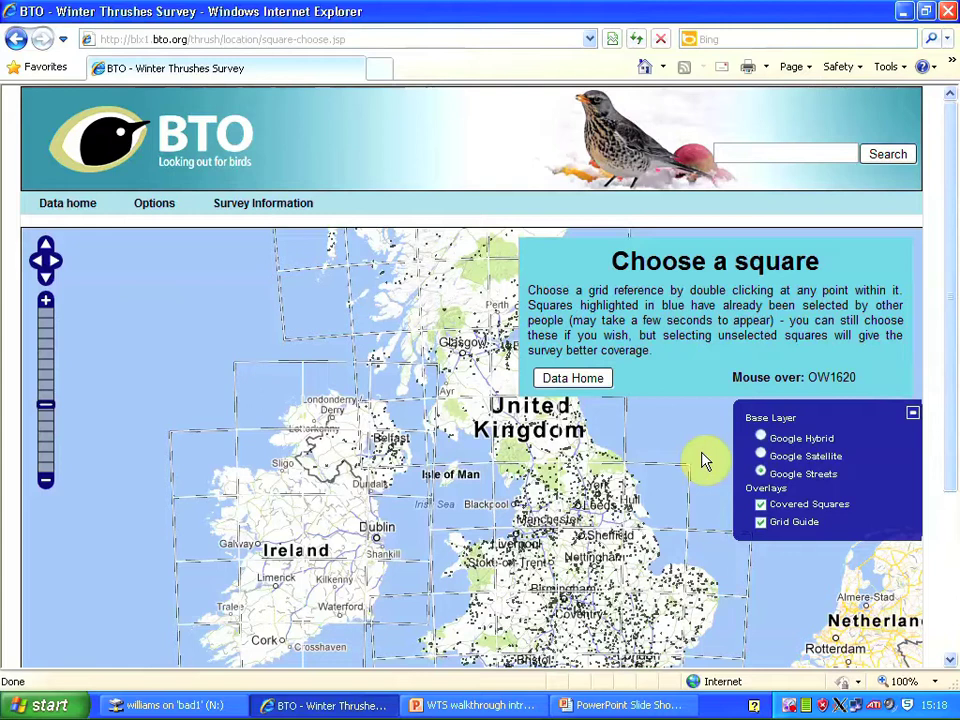
{"action": "left_click", "coordinate": [760, 440]}
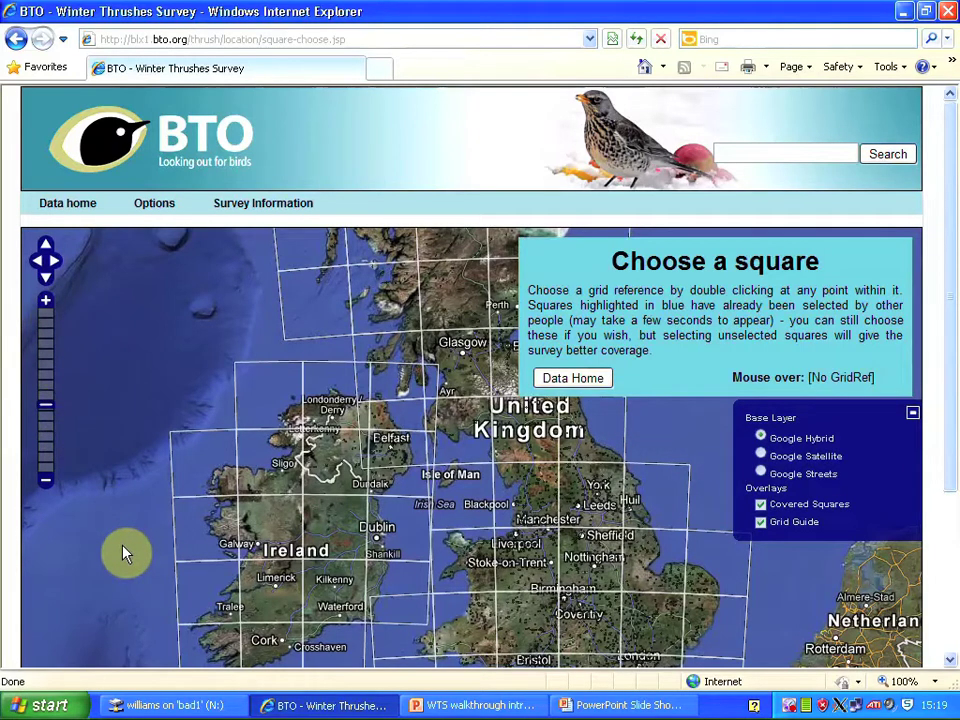
Pan to southern England and zoom the map in on the area between Oxford and Aylesbury.
{"action": "left_click_drag", "start_coordinate": [122, 540], "coordinate": [118, 524]}
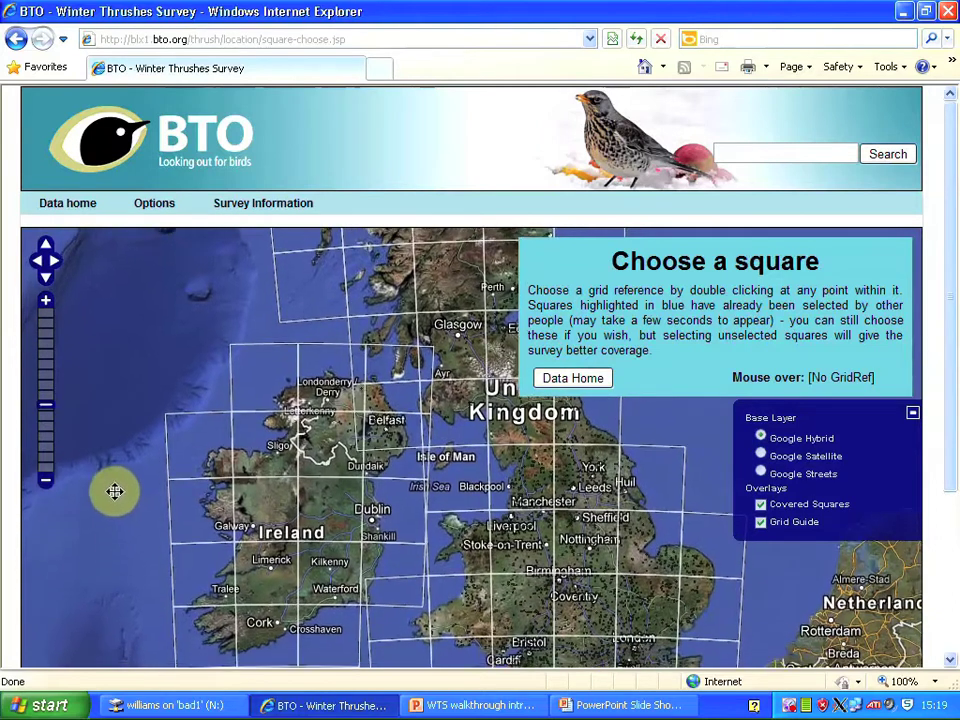
{"action": "left_click_drag", "start_coordinate": [114, 453], "coordinate": [111, 381]}
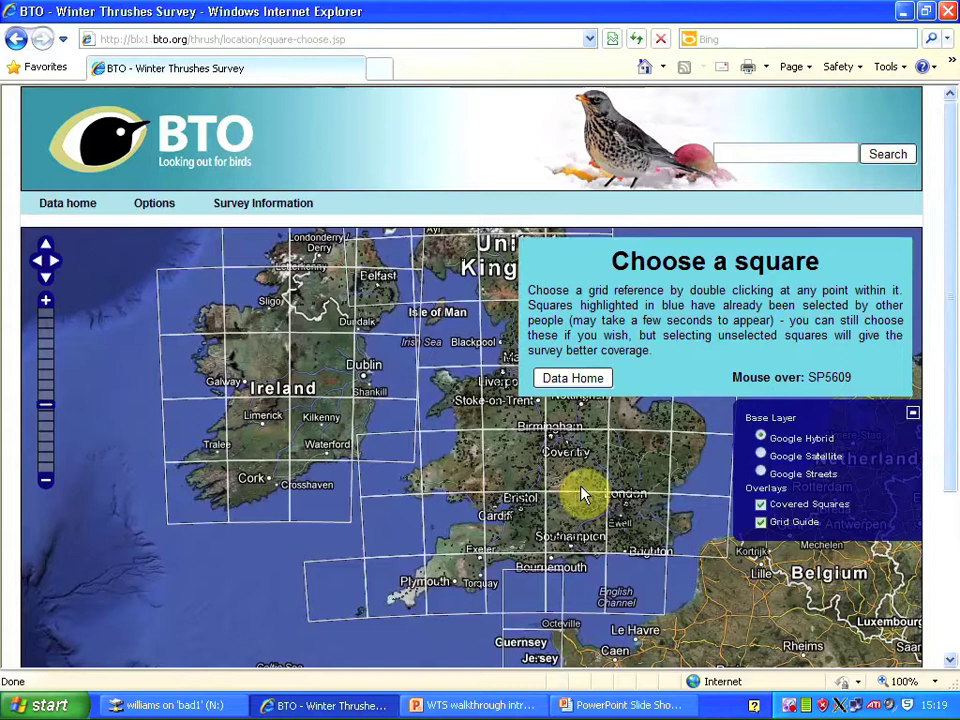
{"action": "scroll", "coordinate": [581, 493], "scroll_direction": "up", "scroll_amount": 2}
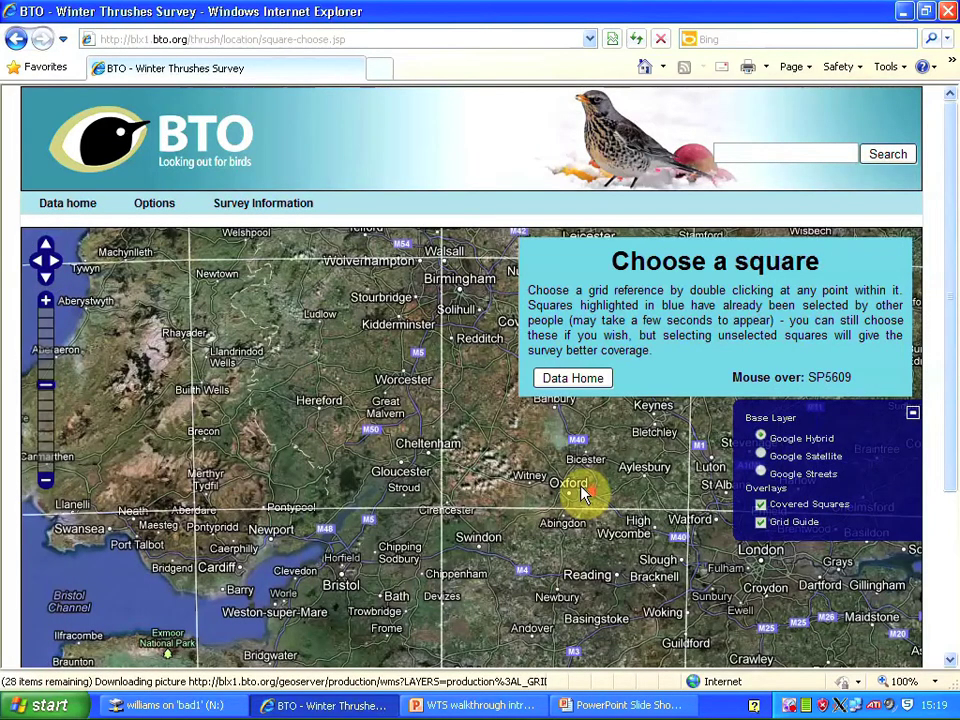
{"action": "scroll", "coordinate": [584, 492], "scroll_direction": "up", "scroll_amount": 2}
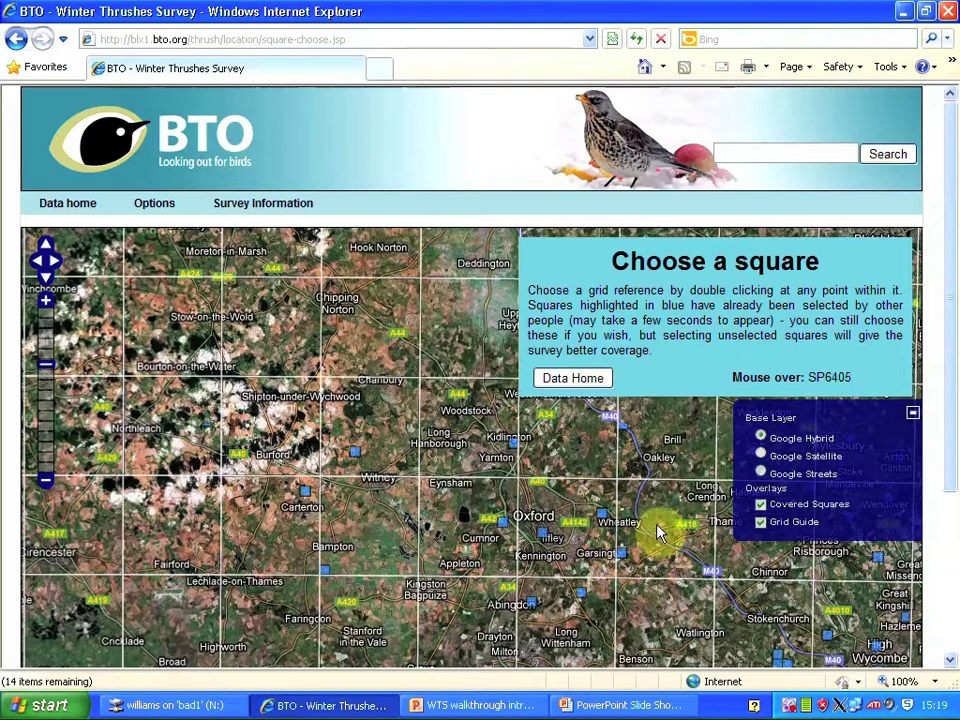
{"action": "left_click_drag", "start_coordinate": [675, 522], "coordinate": [299, 535]}
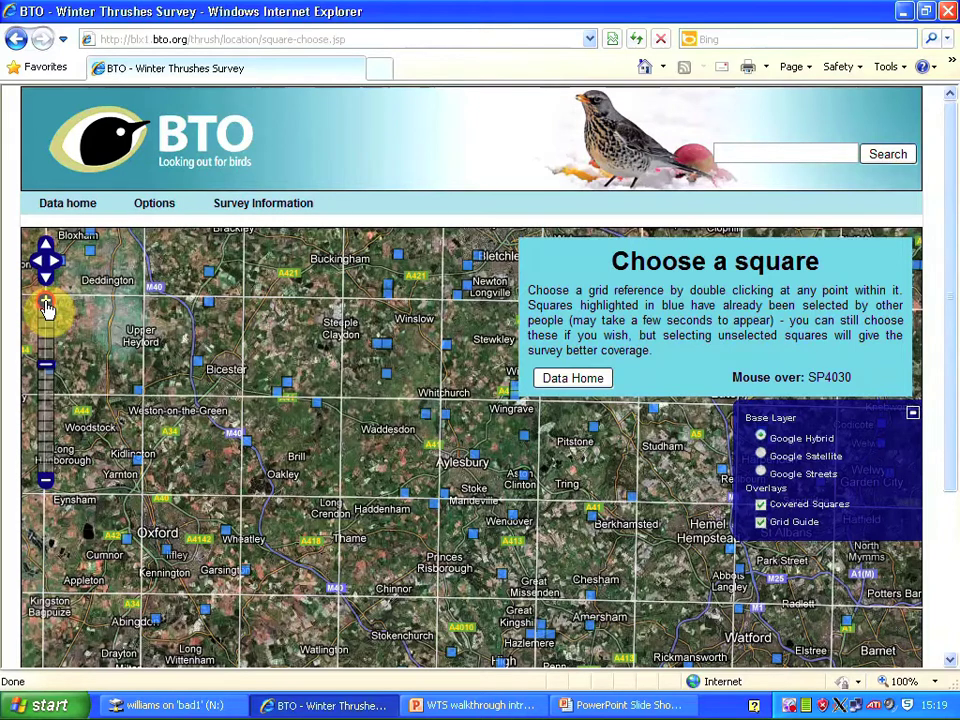
Zoom in past Aylesbury and Tring until individual grid squares around Long Marston and Marsworth show.
{"action": "left_click", "coordinate": [46, 304]}
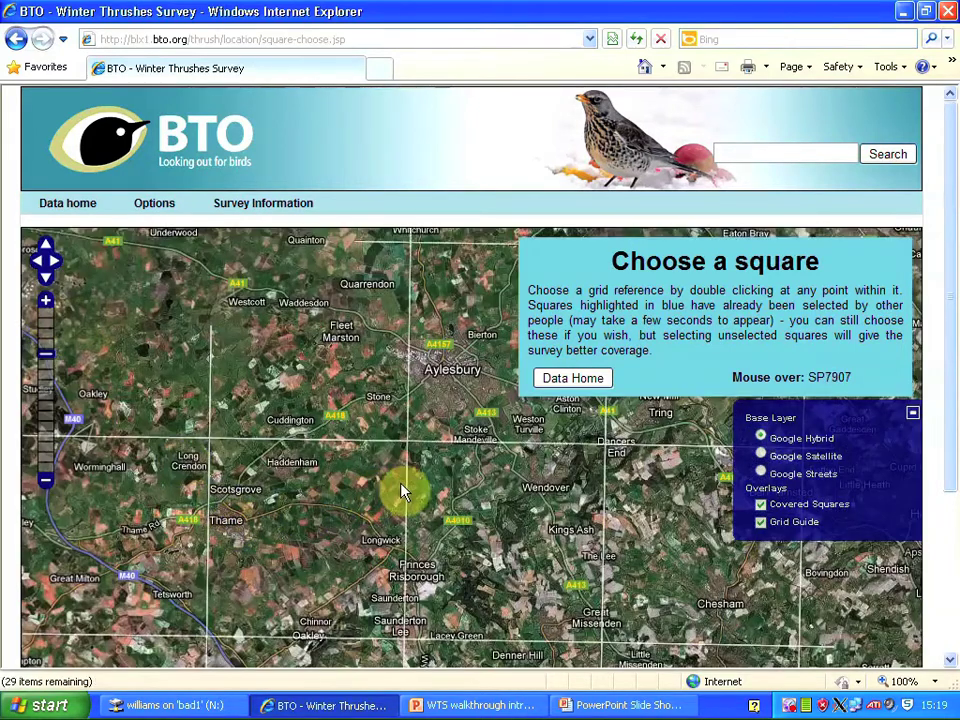
{"action": "left_click_drag", "start_coordinate": [444, 477], "coordinate": [271, 537]}
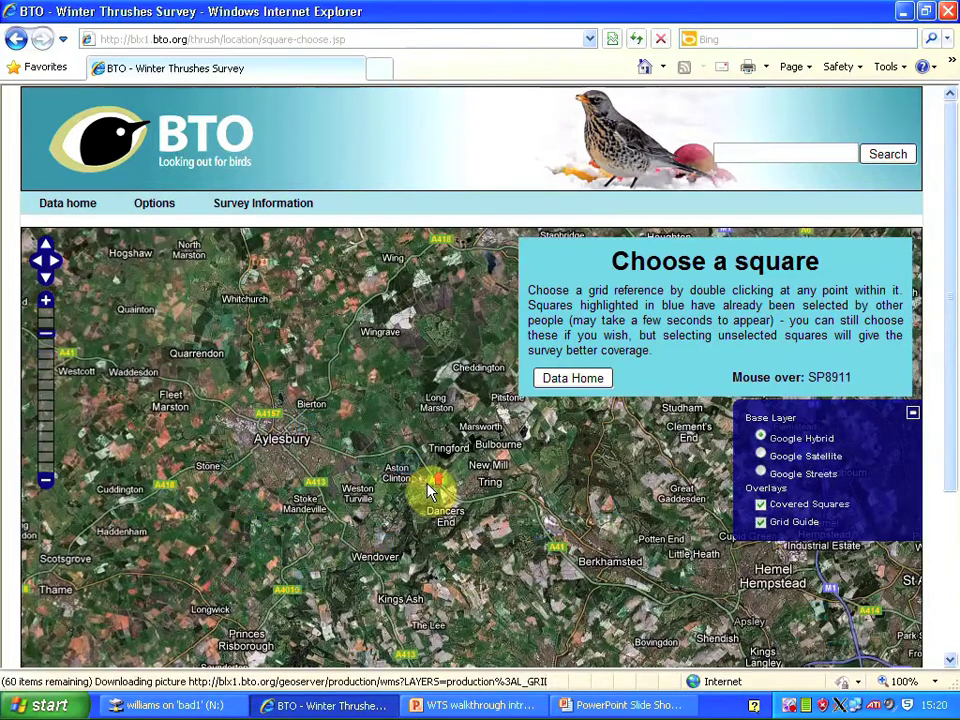
{"action": "scroll", "coordinate": [428, 490], "scroll_direction": "up", "scroll_amount": 2}
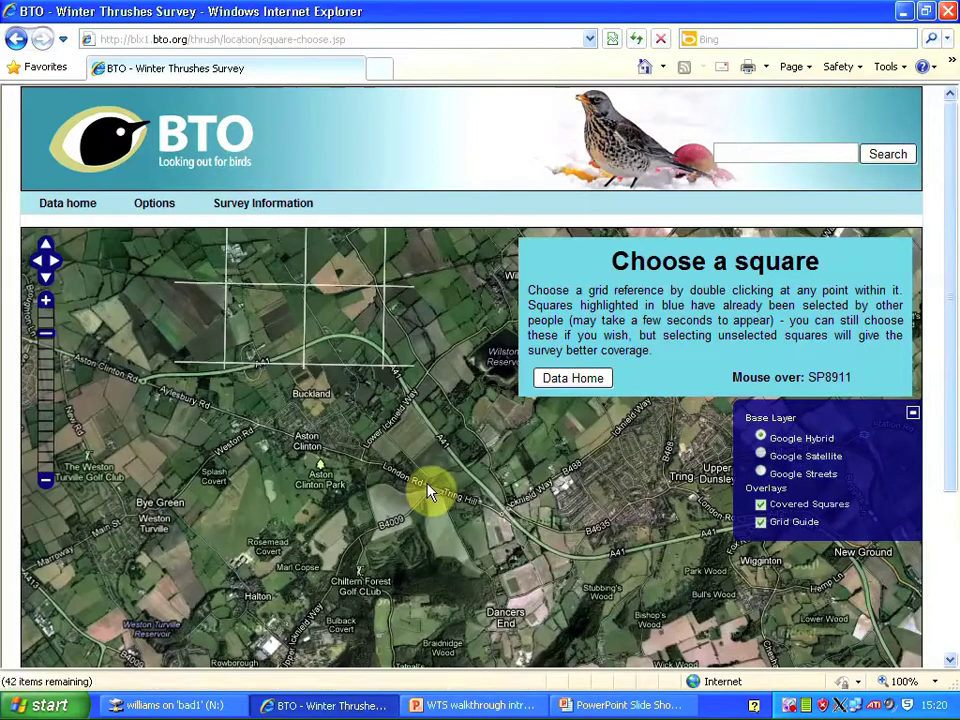
{"action": "left_click_drag", "start_coordinate": [503, 439], "coordinate": [353, 503]}
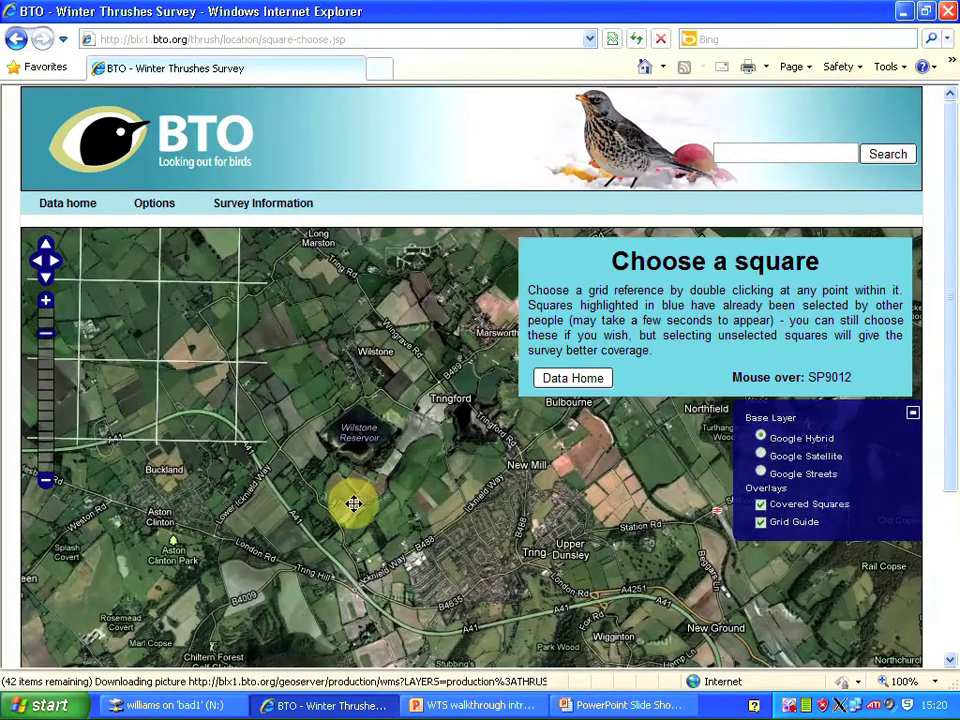
{"action": "left_click_drag", "start_coordinate": [369, 306], "coordinate": [394, 493]}
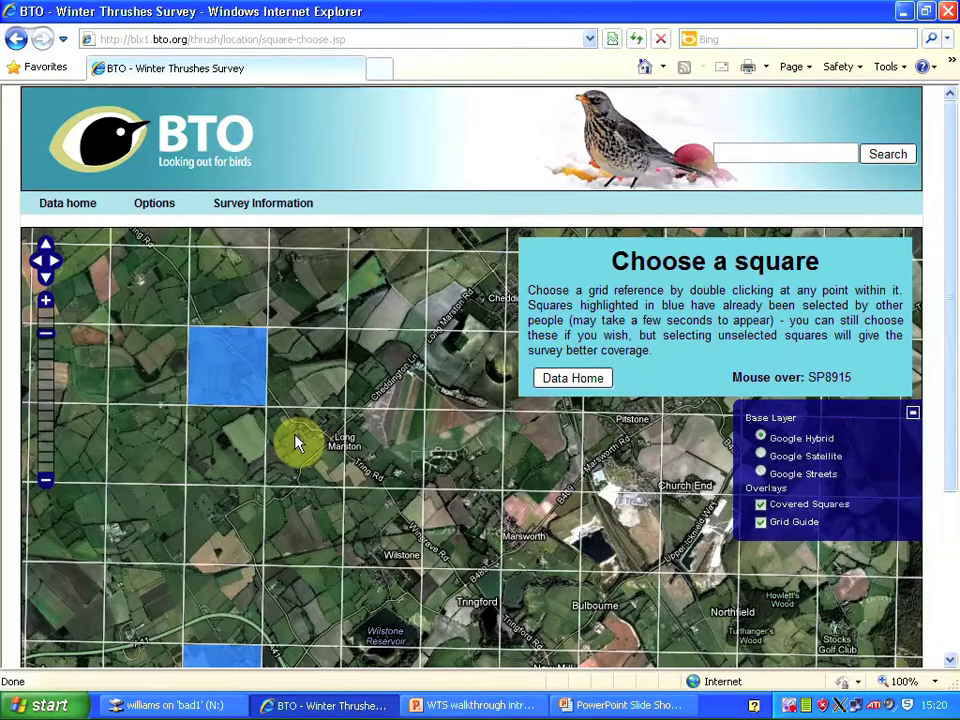
Choose grid square SP8915 at Long Marston and confirm it with YES.
{"action": "double_click", "coordinate": [296, 444]}
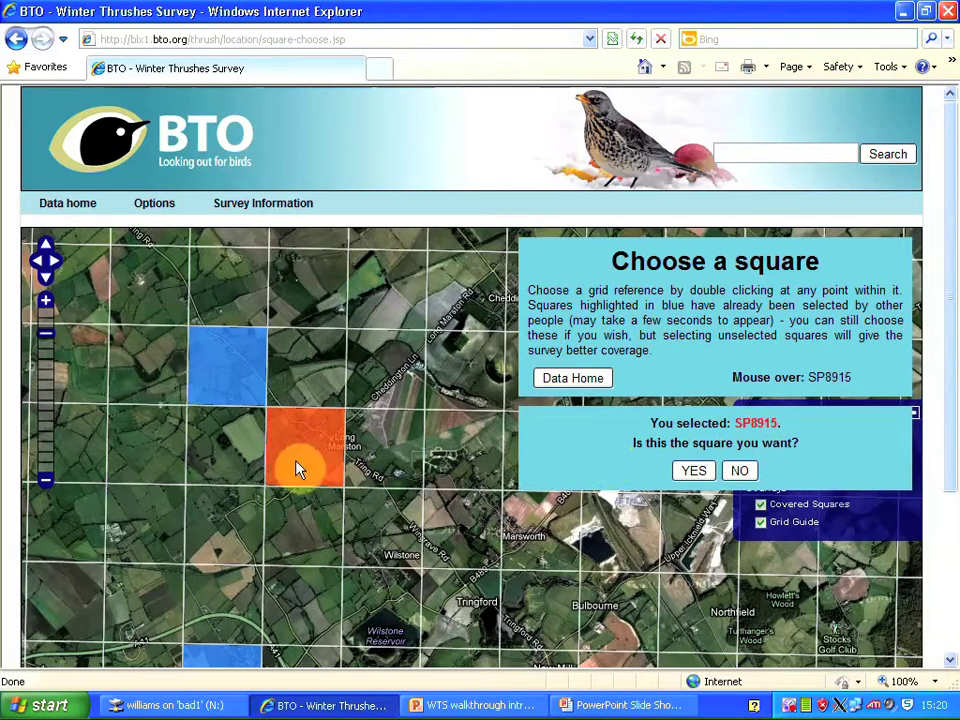
{"action": "left_click", "coordinate": [697, 472]}
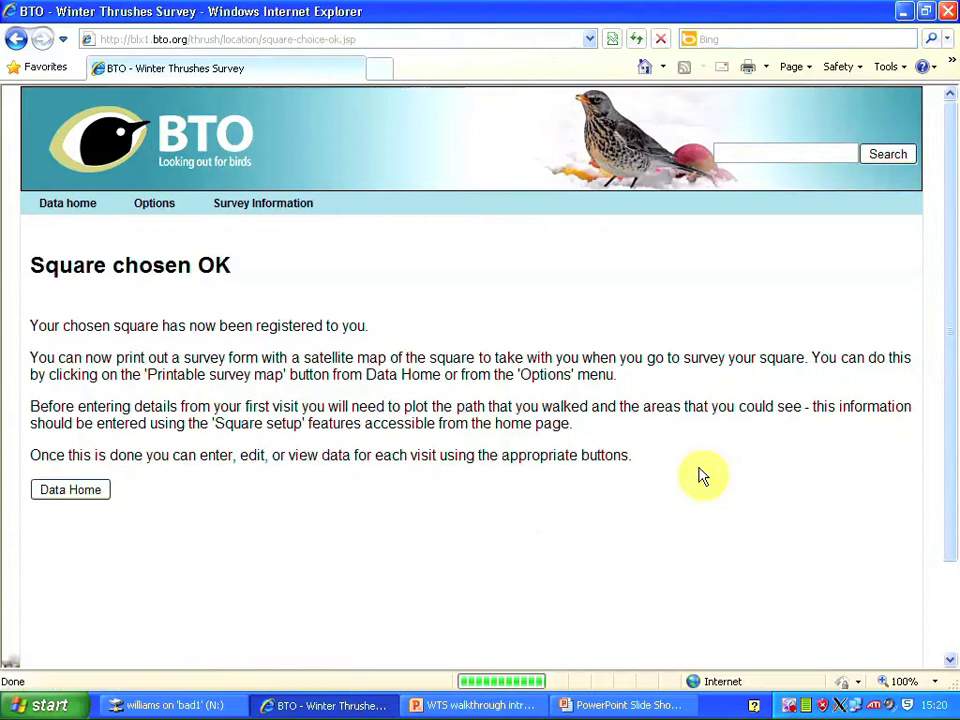
Return to Data home and find SP8915 with 0 visits in the Winter Walks table.
{"action": "left_click", "coordinate": [69, 492]}
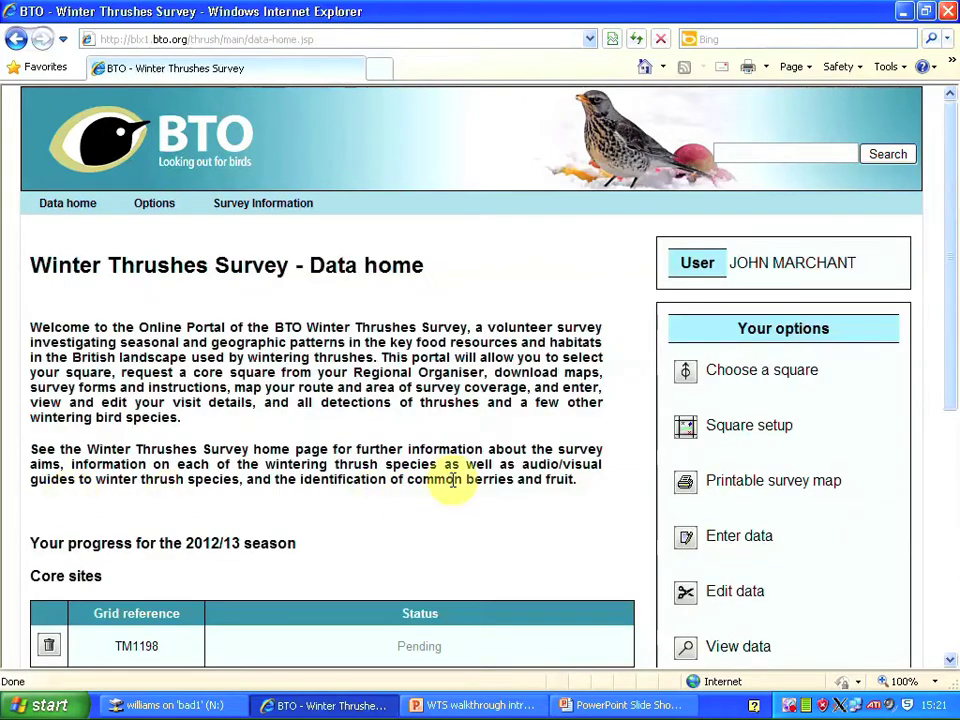
{"action": "scroll", "coordinate": [445, 518], "scroll_direction": "down", "scroll_amount": 5}
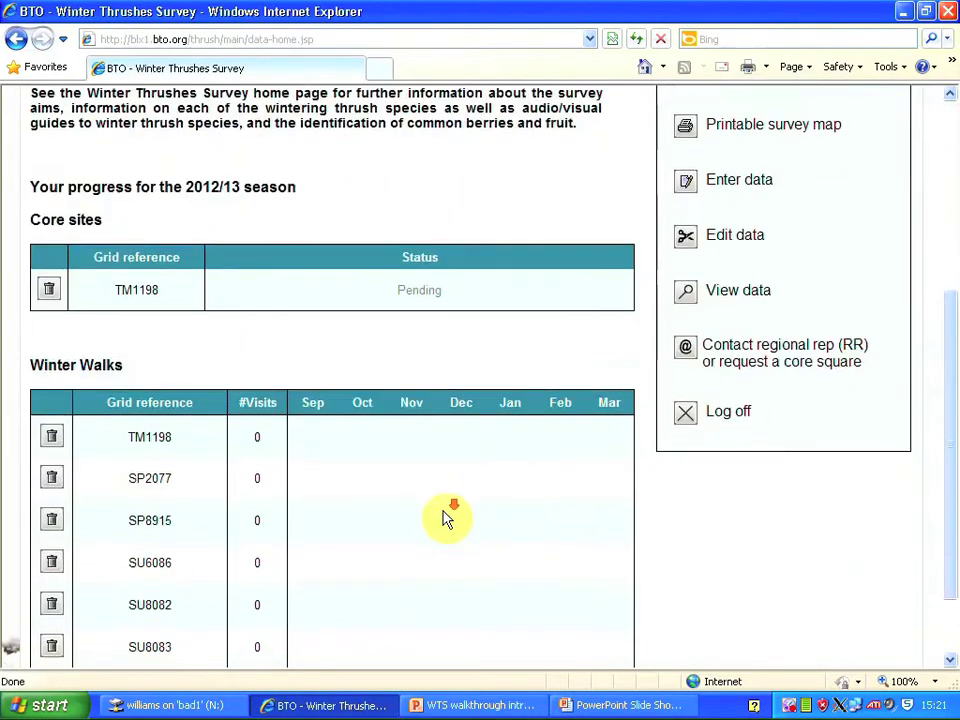
{"action": "scroll", "coordinate": [447, 518], "scroll_direction": "down", "scroll_amount": 1}
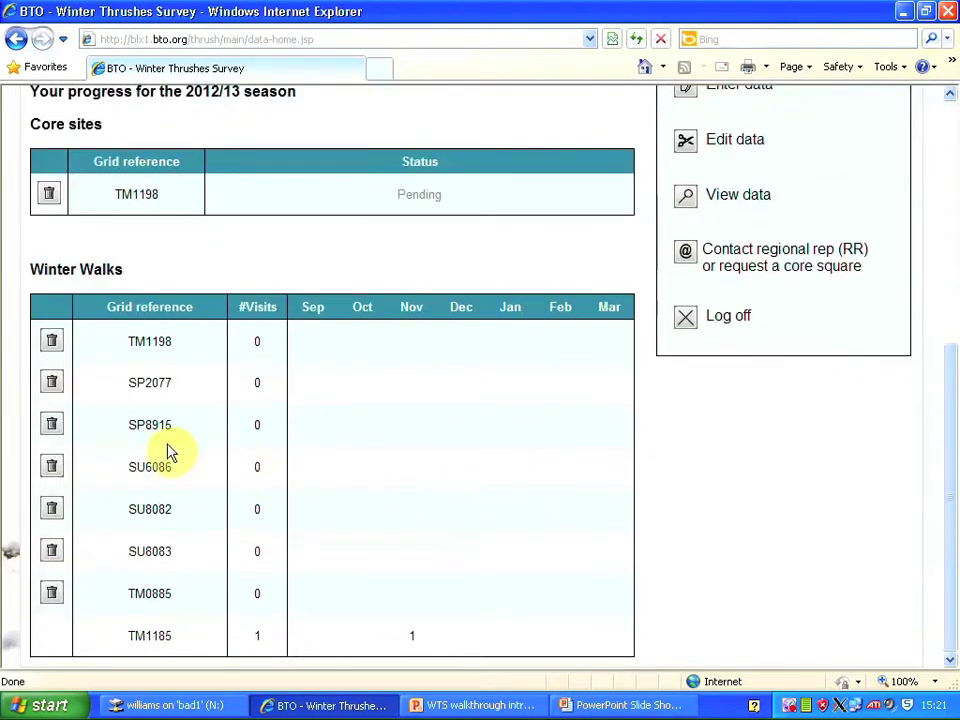